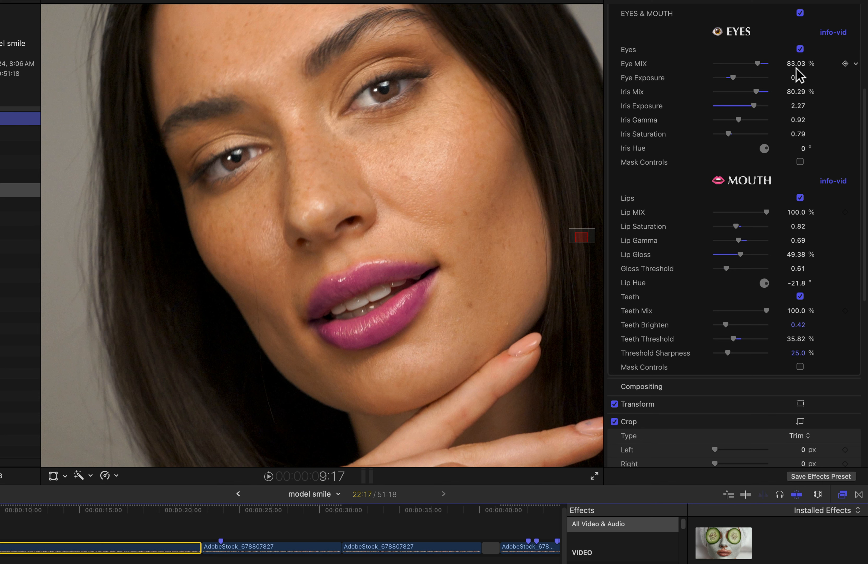
# - Compare the image with and without the Eyes correction of the Fresh Face effect, leaving the correction turned off
pyautogui.click(800, 49)
pyautogui.click(800, 49)
pyautogui.click(801, 49)
pyautogui.scroll(5, 814, 90)
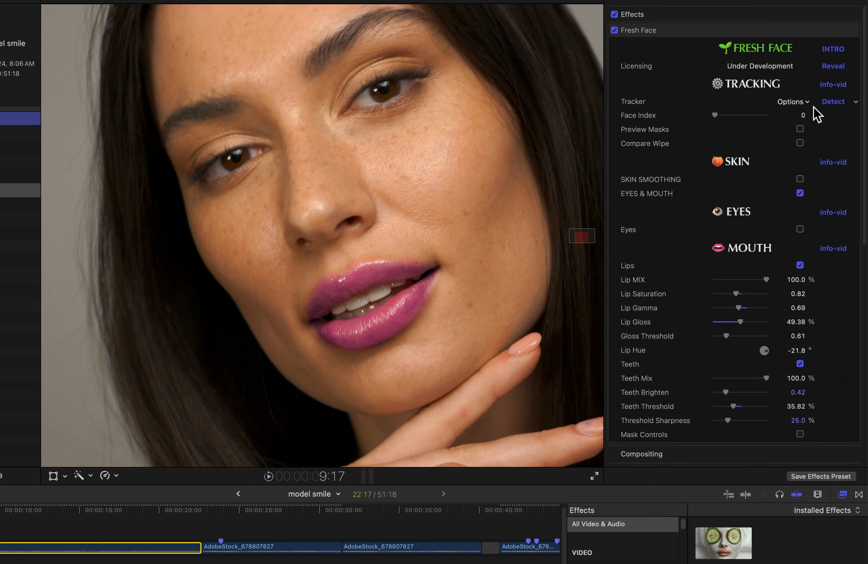
# - Preview the lip and teeth masks, switching Lips and Teeth off and back on to compare, and close the mask preview
pyautogui.click(800, 129)
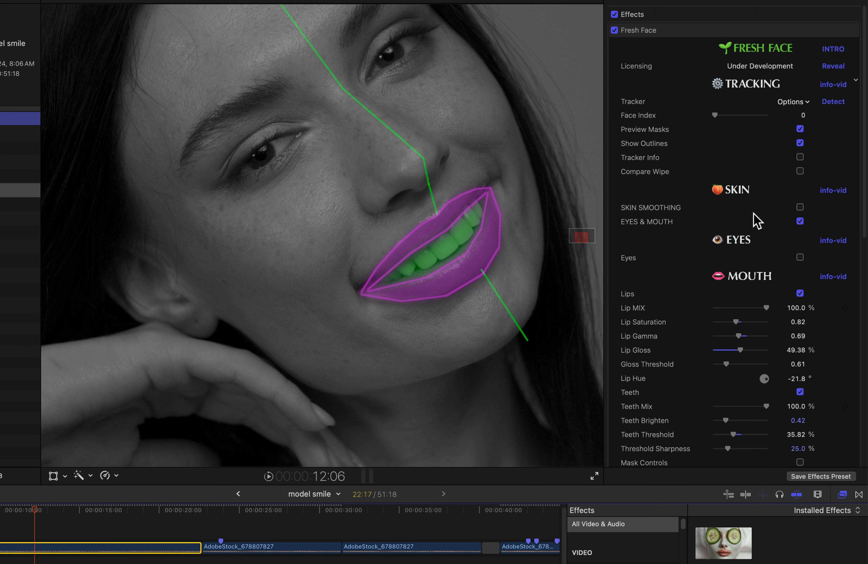
pyautogui.click(800, 294)
pyautogui.click(800, 293)
pyautogui.scroll(-3, 800, 351)
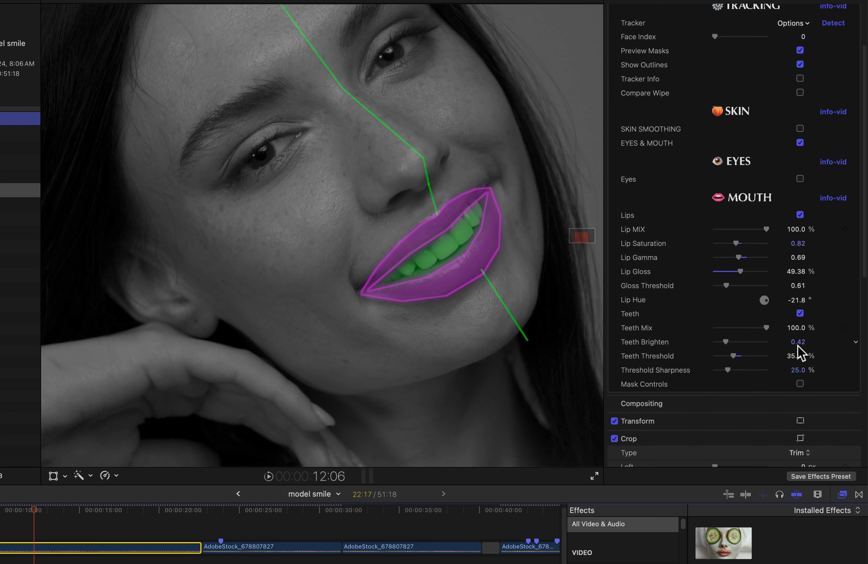
pyautogui.click(801, 306)
pyautogui.click(801, 306)
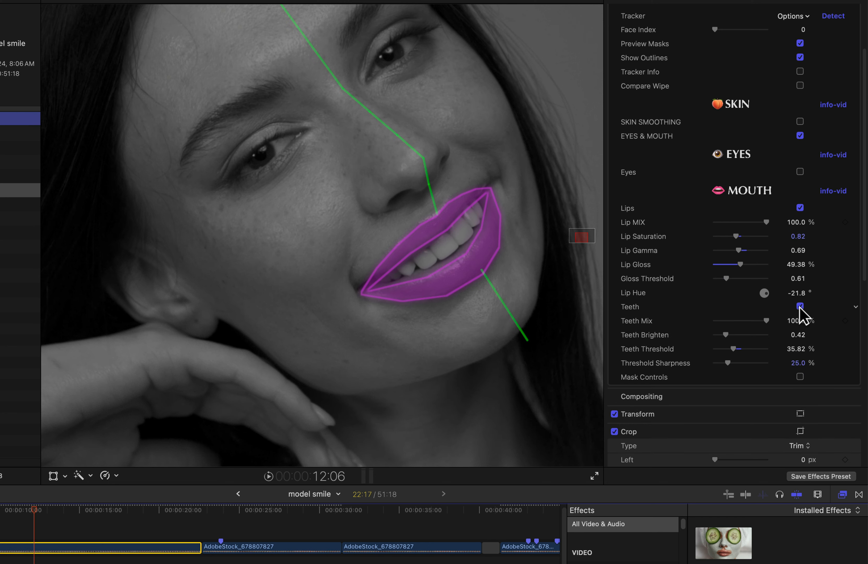
pyautogui.scroll(3, 743, 234)
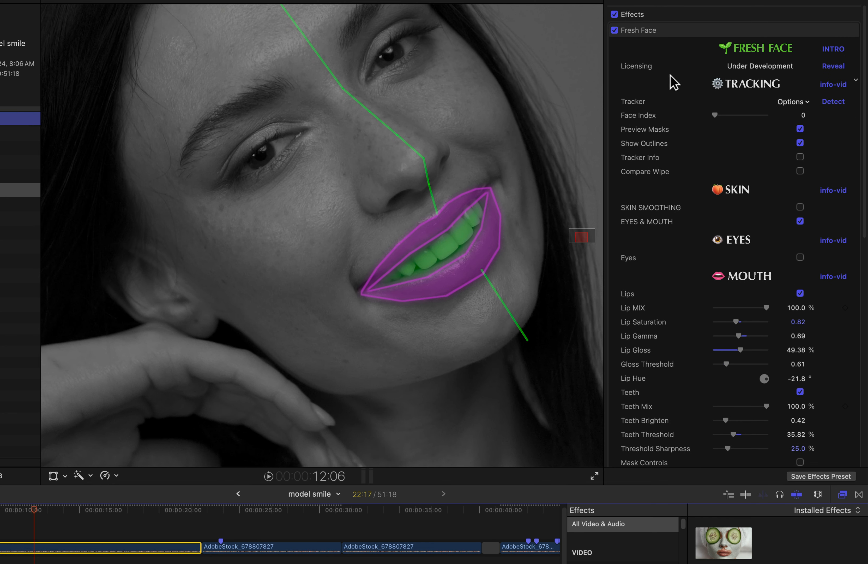
pyautogui.click(802, 130)
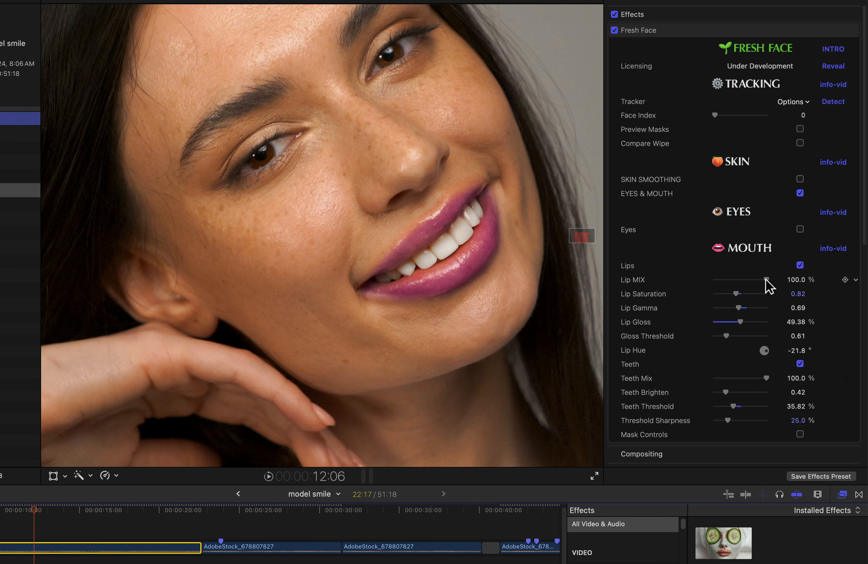
# - Set Lip MIX to 81.25%, Lip Saturation to 1.16, Lip Gamma to 0.66, Lip Gloss to 31.21%, Gloss Threshold to 0.63 and Lip Hue to -20.5°
pyautogui.moveTo(766, 279)
pyautogui.mouseDown()
pyautogui.moveTo(661, 282)
pyautogui.moveTo(756, 277)
pyautogui.mouseUp()
pyautogui.moveTo(736, 294)
pyautogui.mouseDown()
pyautogui.moveTo(724, 294)
pyautogui.moveTo(743, 288)
pyautogui.mouseUp()
pyautogui.moveTo(733, 312); pyautogui.dragTo(738, 304)
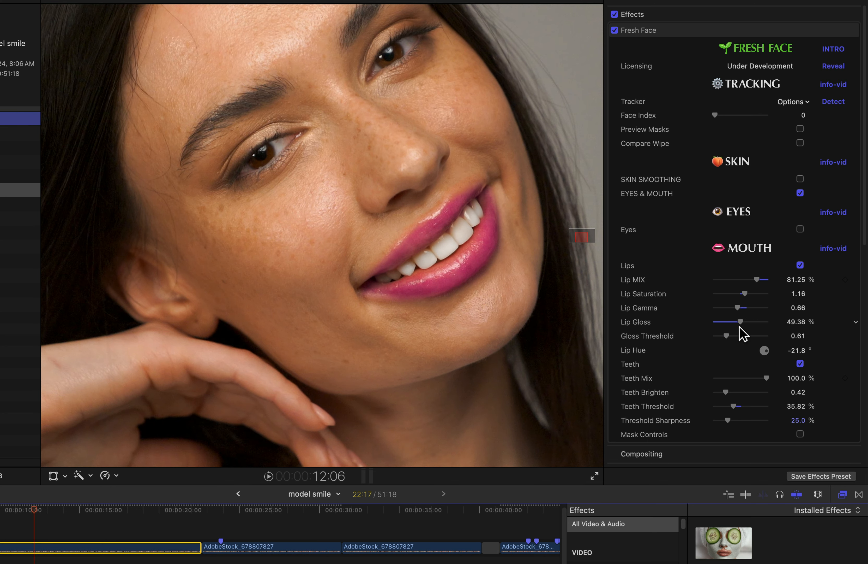
pyautogui.moveTo(739, 321)
pyautogui.mouseDown()
pyautogui.moveTo(703, 322)
pyautogui.moveTo(748, 318)
pyautogui.moveTo(680, 321)
pyautogui.moveTo(726, 319)
pyautogui.moveTo(717, 341)
pyautogui.moveTo(752, 336)
pyautogui.moveTo(686, 337)
pyautogui.moveTo(729, 333)
pyautogui.mouseUp()
# - Compare the Teeth correction off and on, and set Teeth Brighten to 0.73, Teeth Threshold to 35.01% and Threshold Sharpness to 20.95%
pyautogui.click(800, 364)
pyautogui.click(801, 364)
pyautogui.moveTo(768, 378); pyautogui.dragTo(733, 405)
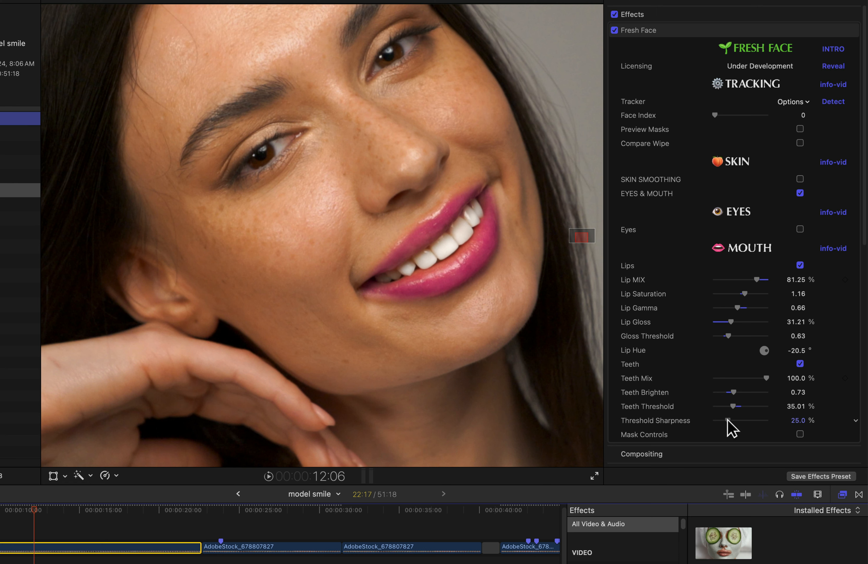
pyautogui.moveTo(728, 419); pyautogui.dragTo(821, 417)
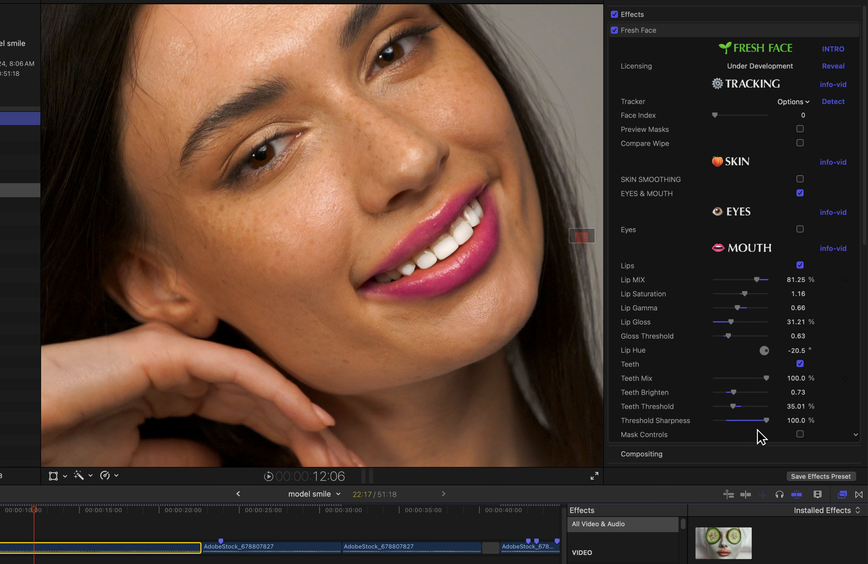
pyautogui.moveTo(765, 420); pyautogui.dragTo(725, 425)
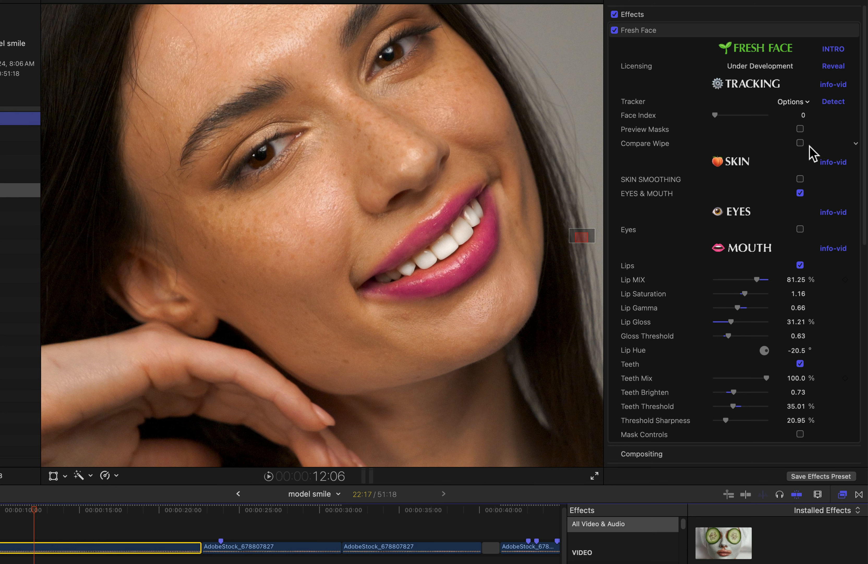
# - With the masks previewed, enable the mouth's Mask Controls and set Lips Inner Expand to 0.41, then hide the preview
pyautogui.click(800, 129)
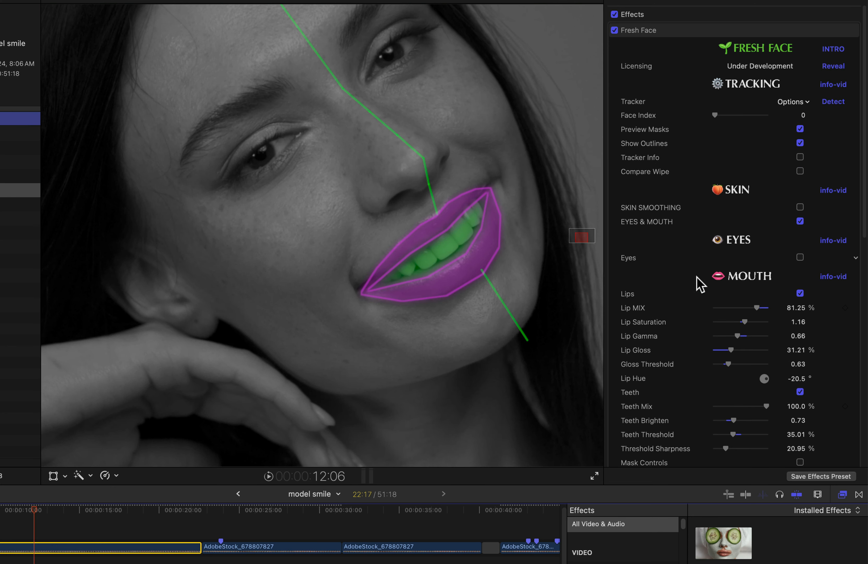
pyautogui.scroll(-5, 695, 287)
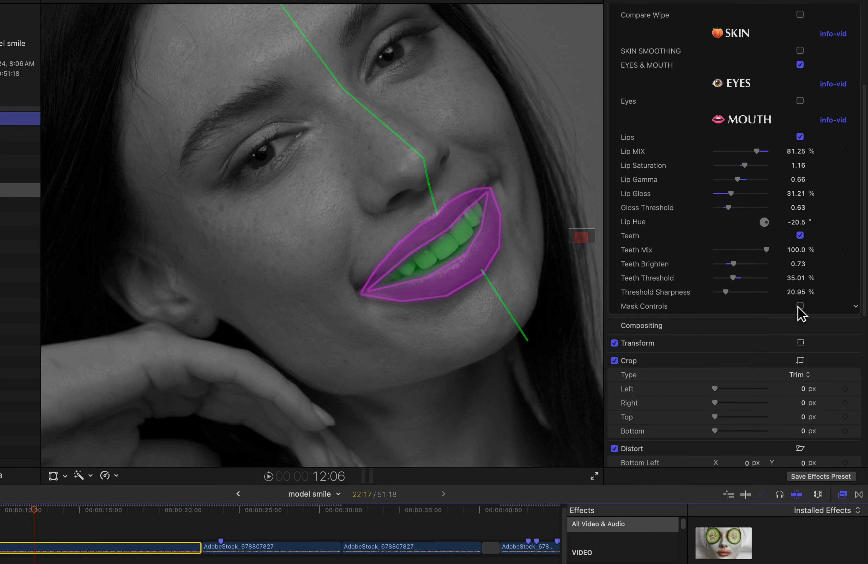
pyautogui.click(801, 306)
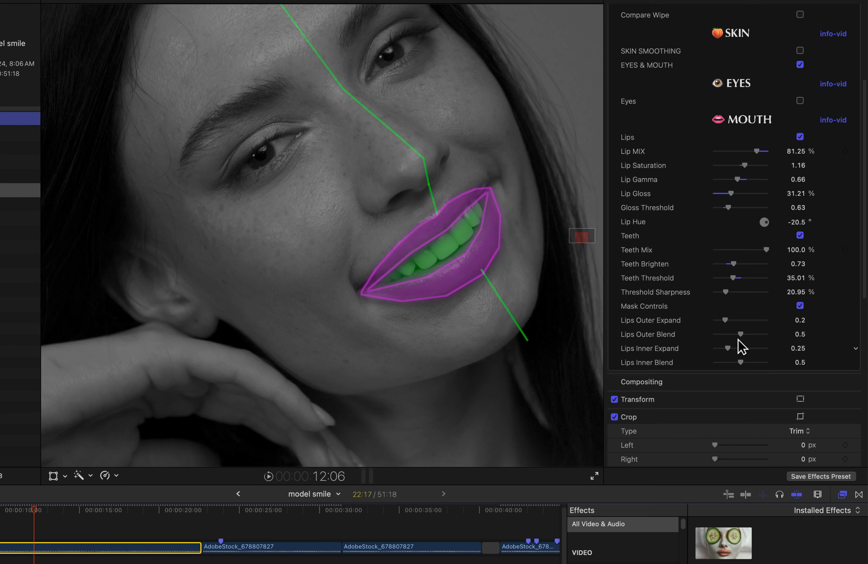
pyautogui.moveTo(727, 351)
pyautogui.mouseDown()
pyautogui.moveTo(765, 356)
pyautogui.moveTo(707, 353)
pyautogui.moveTo(750, 355)
pyautogui.moveTo(733, 350)
pyautogui.mouseUp()
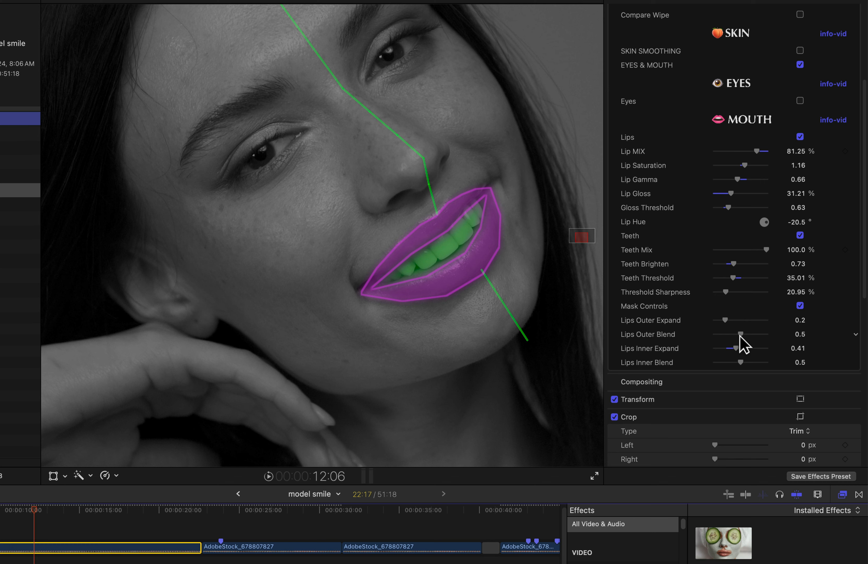
pyautogui.scroll(5, 743, 344)
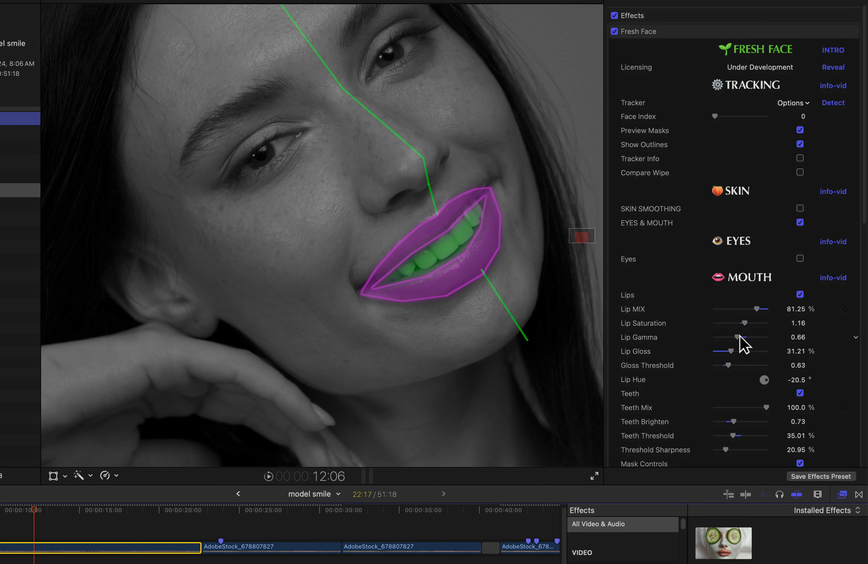
pyautogui.click(800, 129)
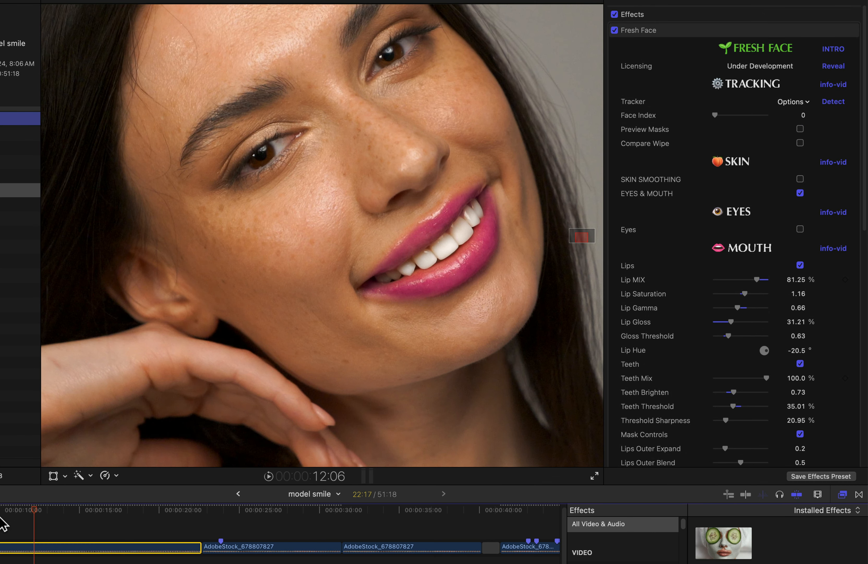
# - Scrub the first clip, then play the second clip back and forth around 24:00 where the hands cover the face
pyautogui.moveTo(43, 509)
pyautogui.mouseDown()
pyautogui.moveTo(0, 515)
pyautogui.moveTo(88, 515)
pyautogui.moveTo(8, 514)
pyautogui.moveTo(51, 515)
pyautogui.moveTo(24, 516)
pyautogui.moveTo(42, 514)
pyautogui.mouseUp()
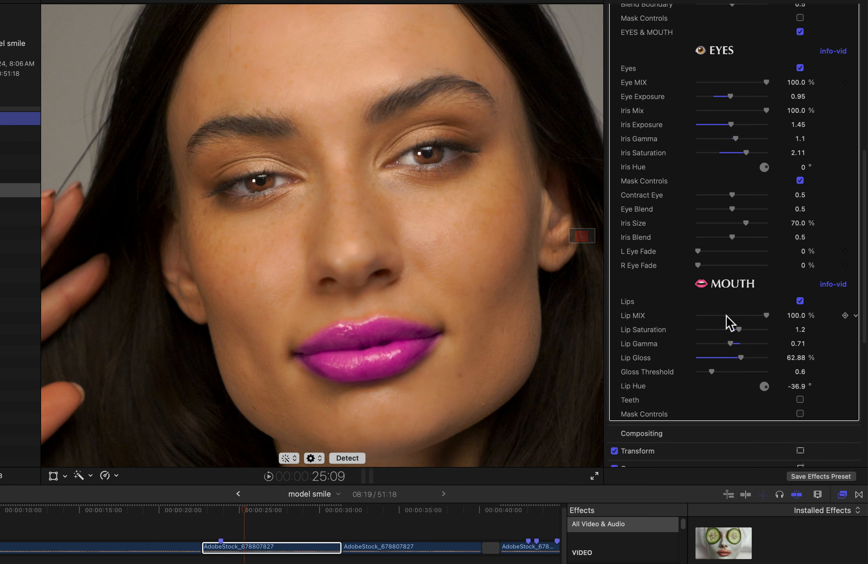
pyautogui.moveTo(248, 515); pyautogui.dragTo(212, 509)
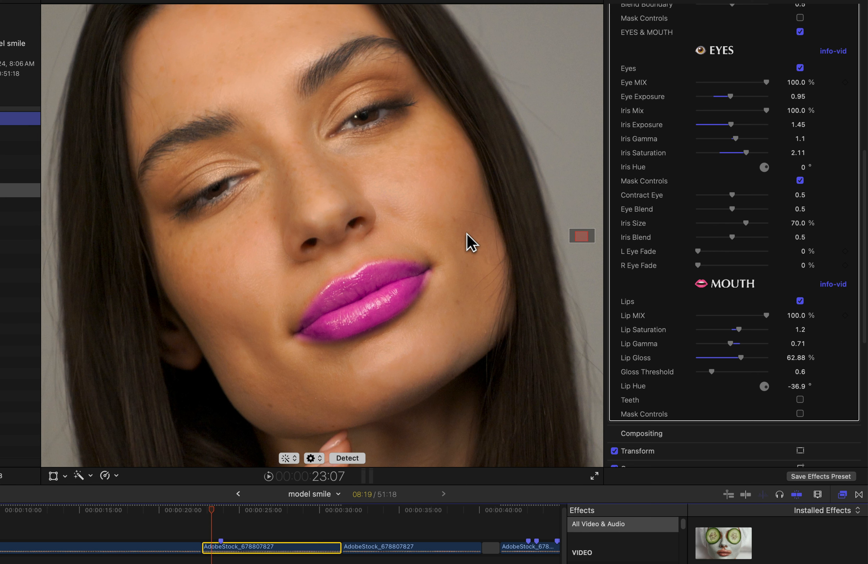
pyautogui.press('space')
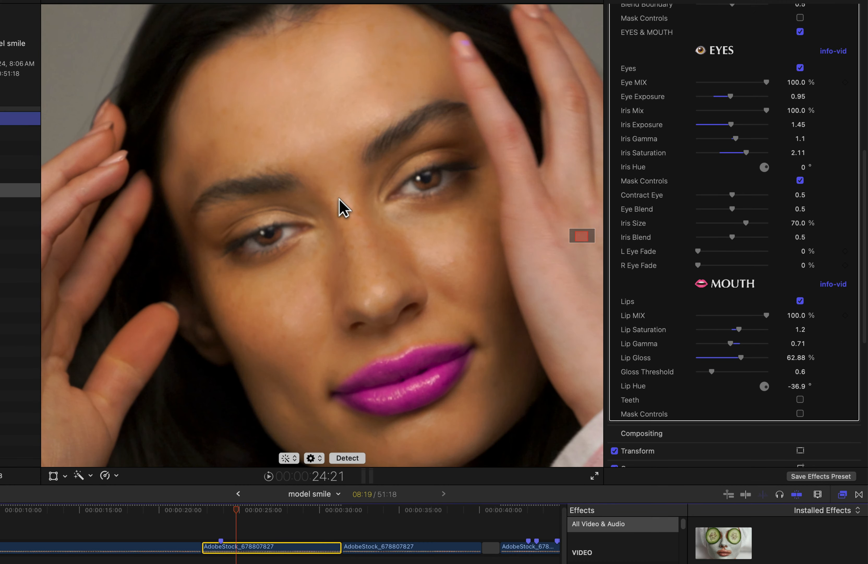
pyautogui.press('j')
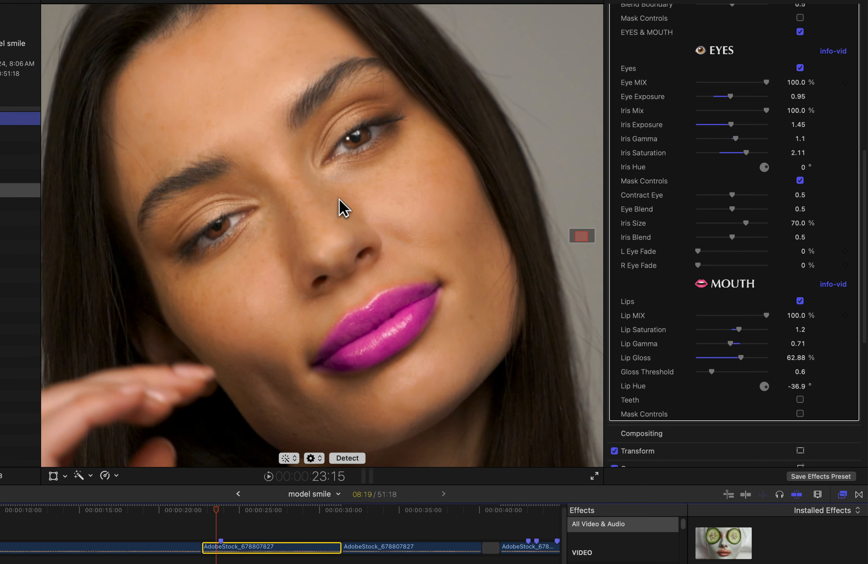
pyautogui.press('l')
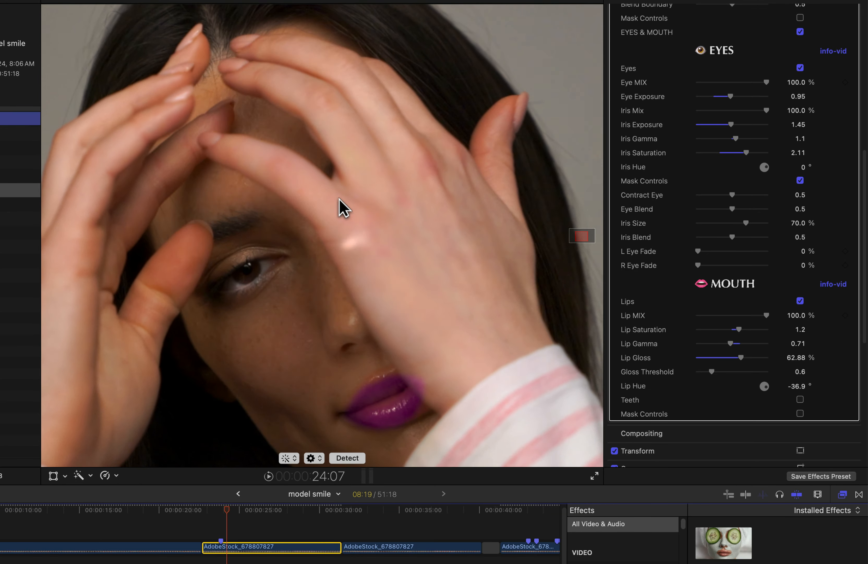
pyautogui.press('j')
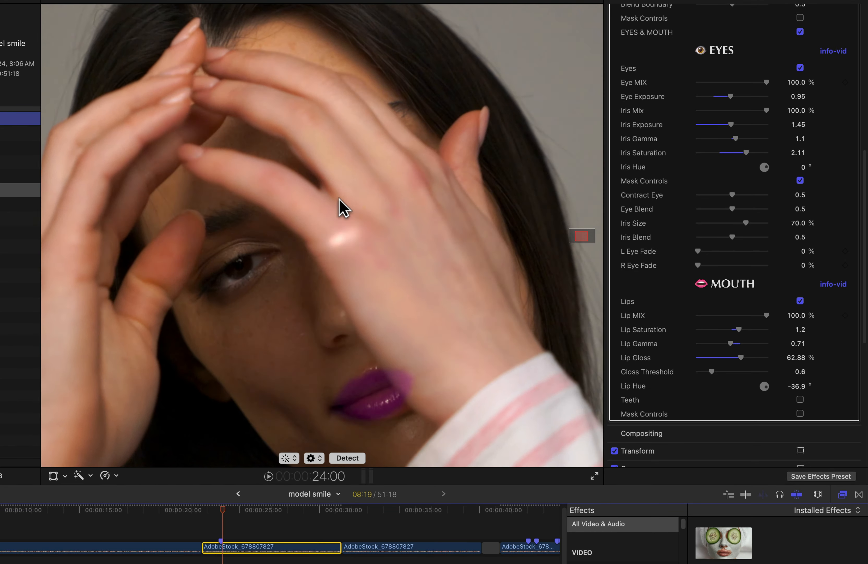
# - Move the playhead to 32:11, select the third clip and examine its keyframed L Eye Fade, R Eye Fade and Lip MIX settings
pyautogui.click(350, 509)
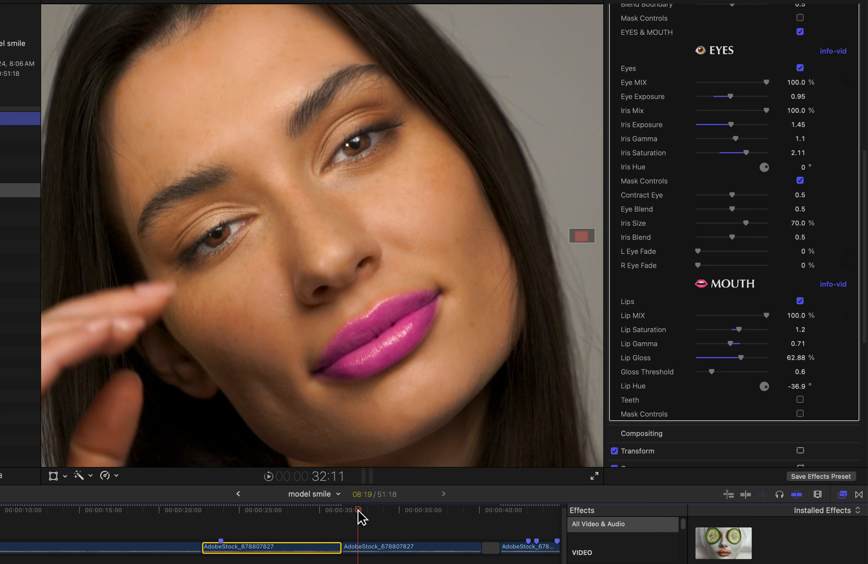
pyautogui.click(394, 547)
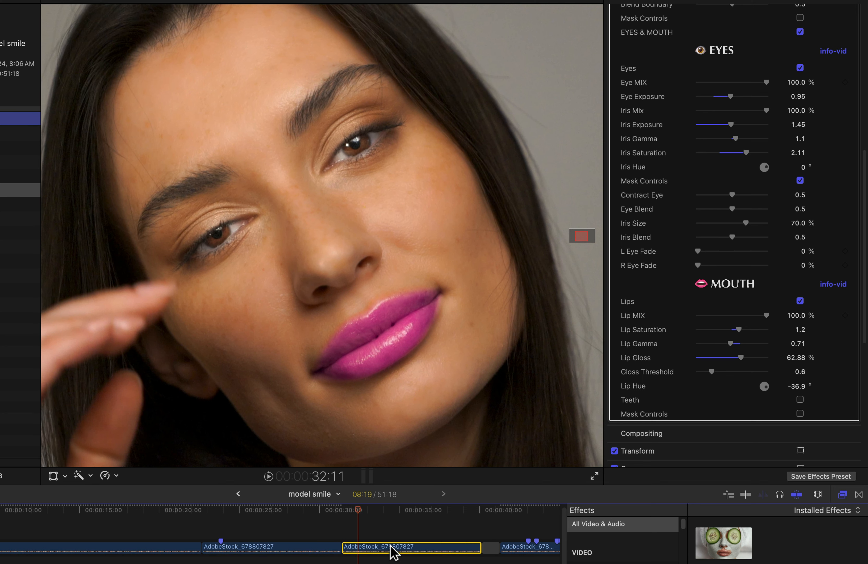
pyautogui.scroll(-10, 688, 296)
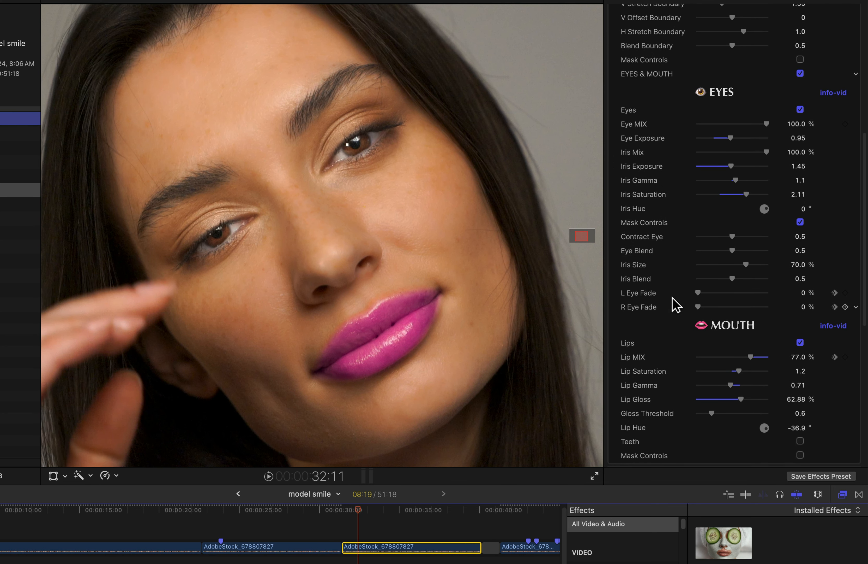
pyautogui.scroll(-2, 672, 304)
pyautogui.scroll(-2, 677, 304)
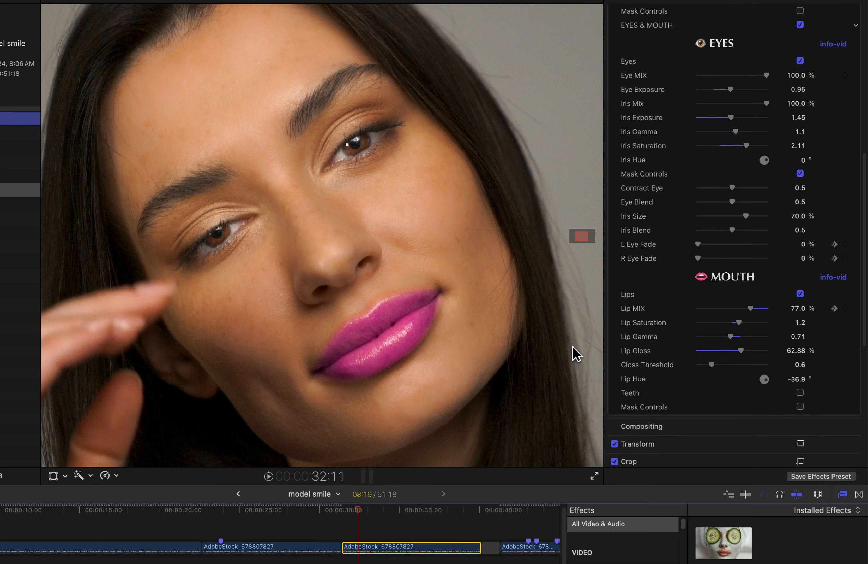